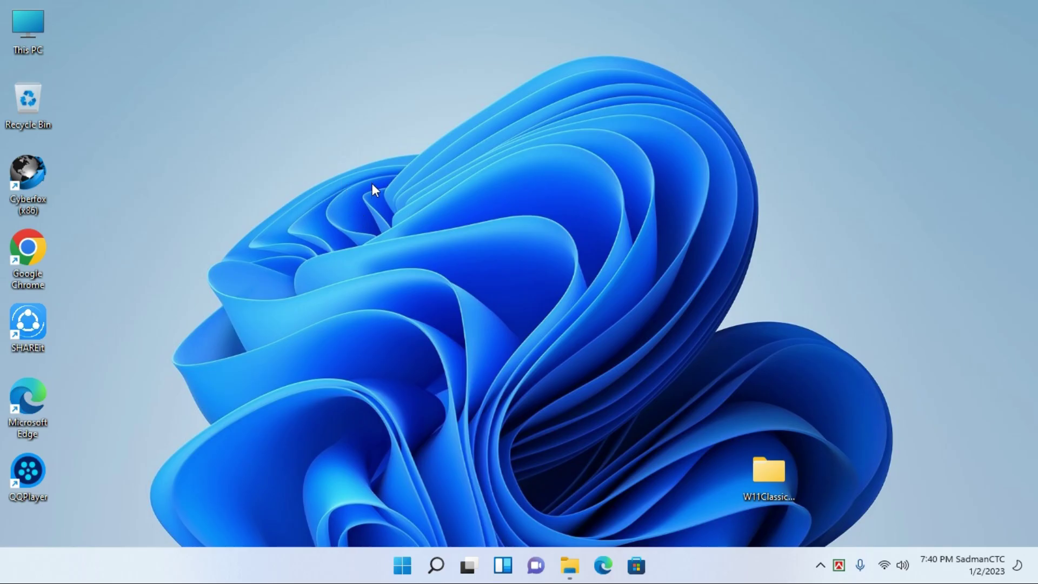
# - Expand the desktop right-click menu to the full classic menu twice, then dismiss it
pyautogui.rightClick(355, 153)
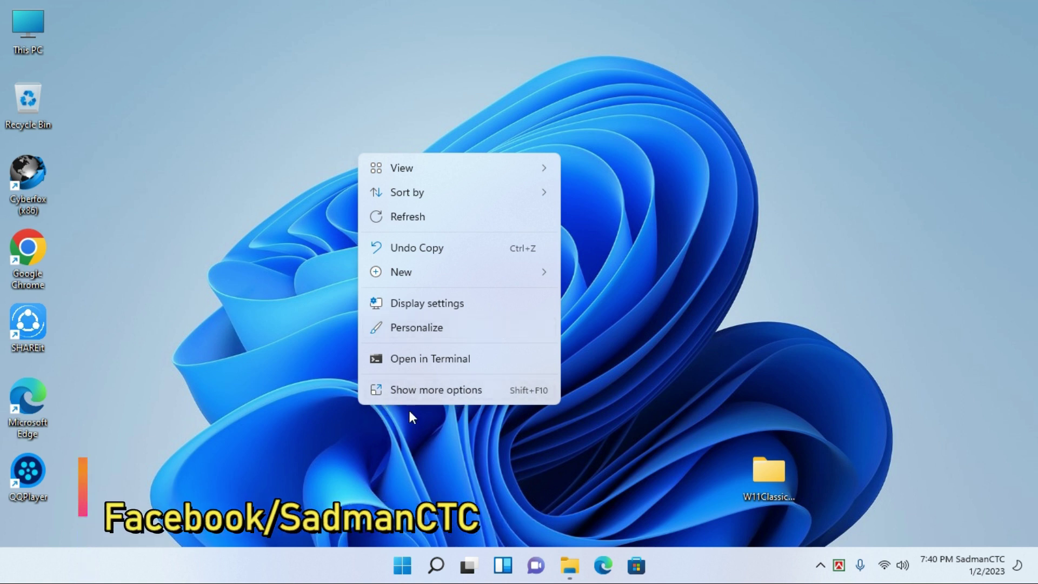
pyautogui.click(439, 390)
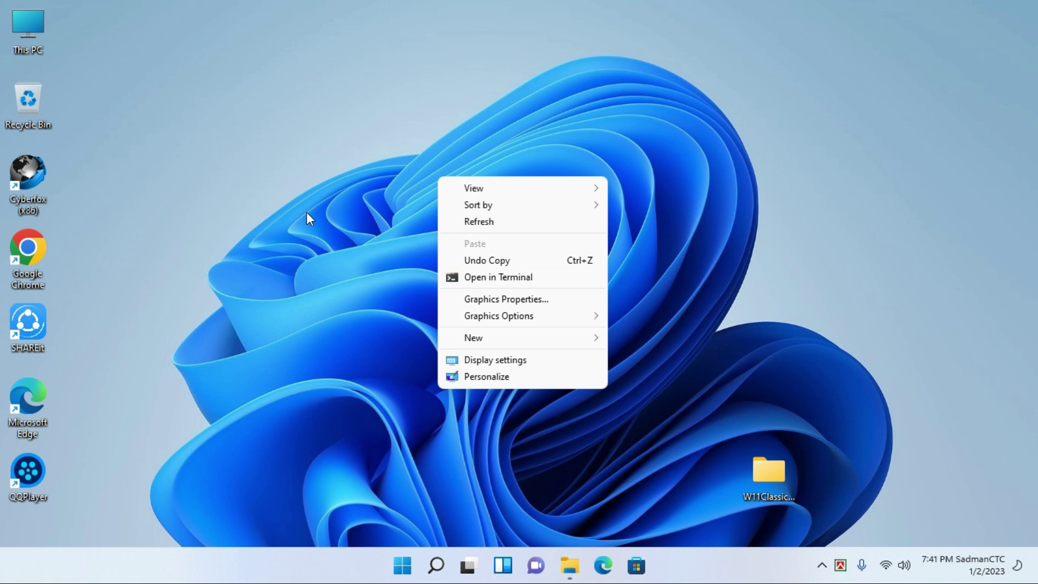
pyautogui.rightClick(319, 414)
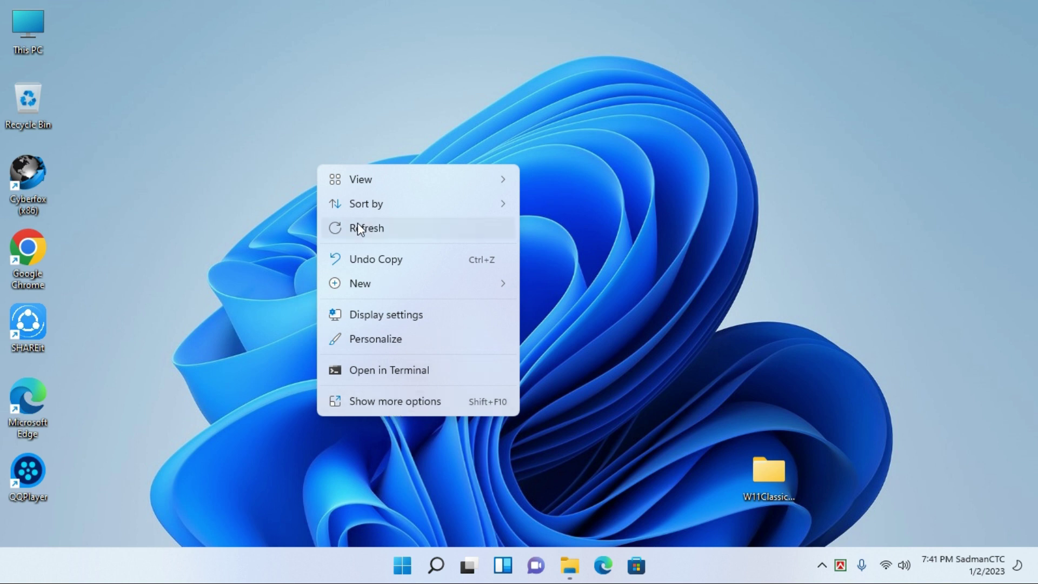
pyautogui.click(382, 401)
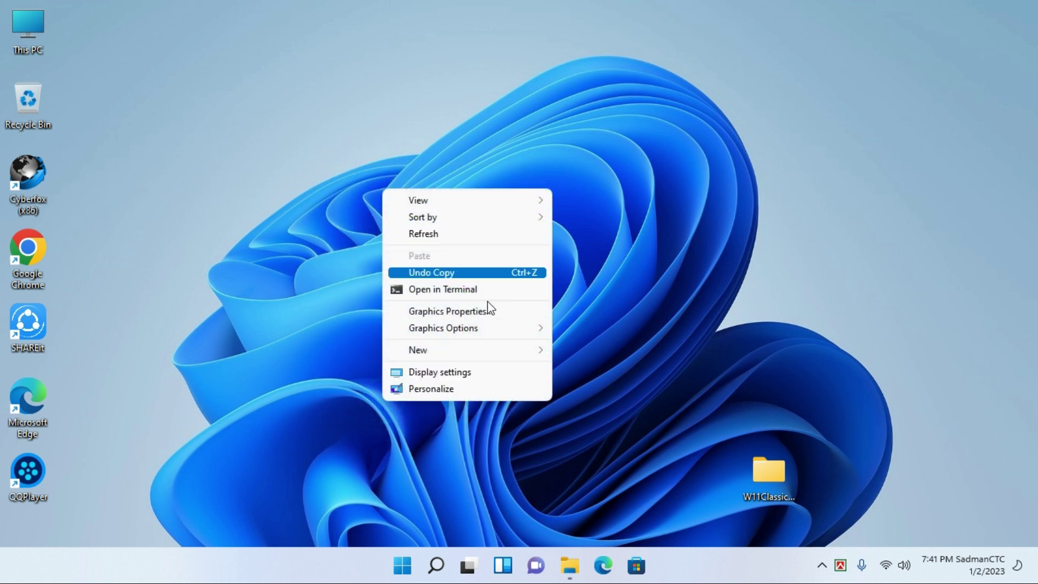
pyautogui.click(320, 259)
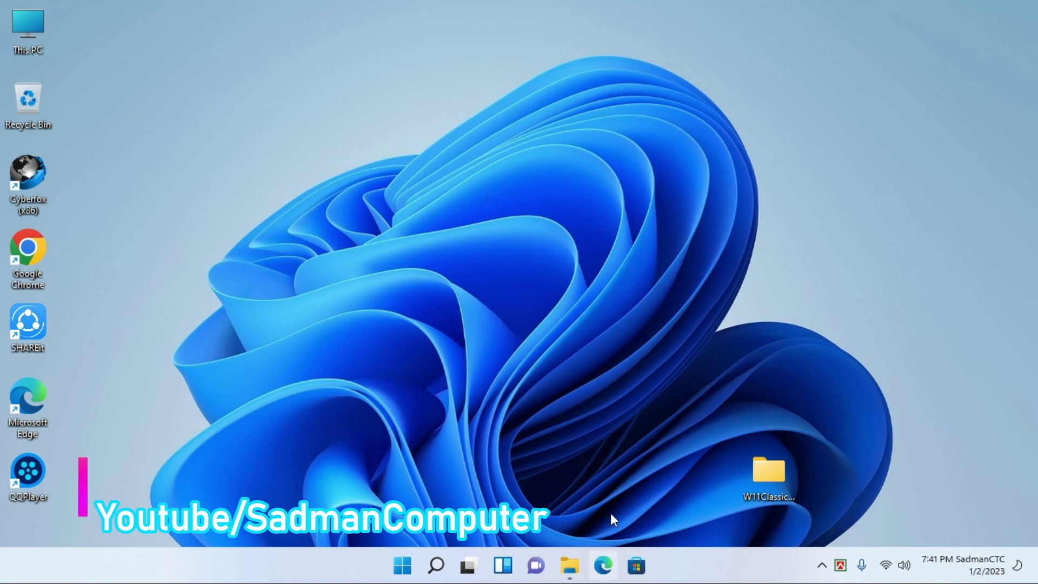
# - Launch Microsoft Edge and search for w11classicmenu from the address bar suggestions
pyautogui.click(603, 566)
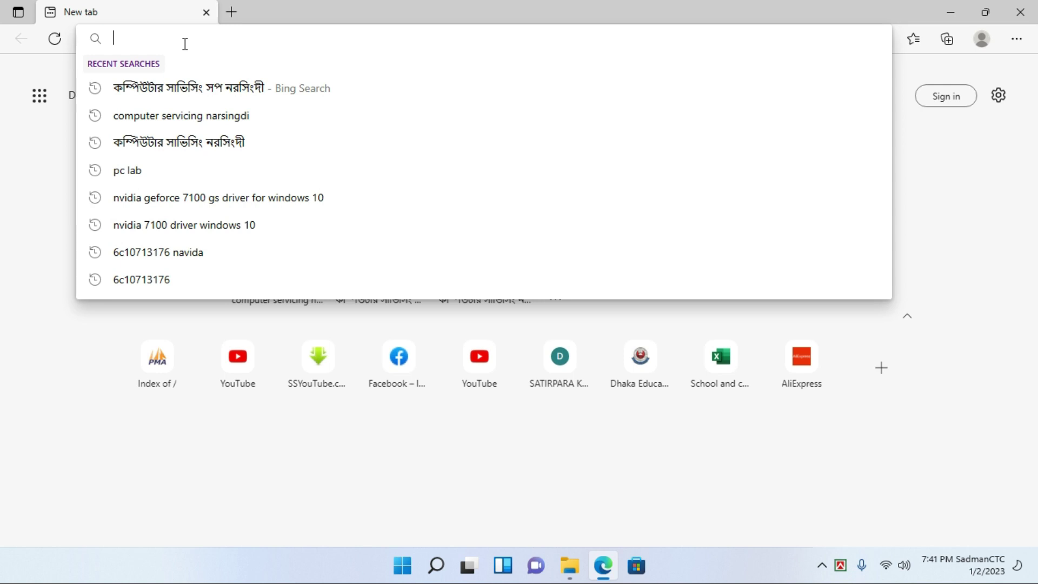
pyautogui.write('w')
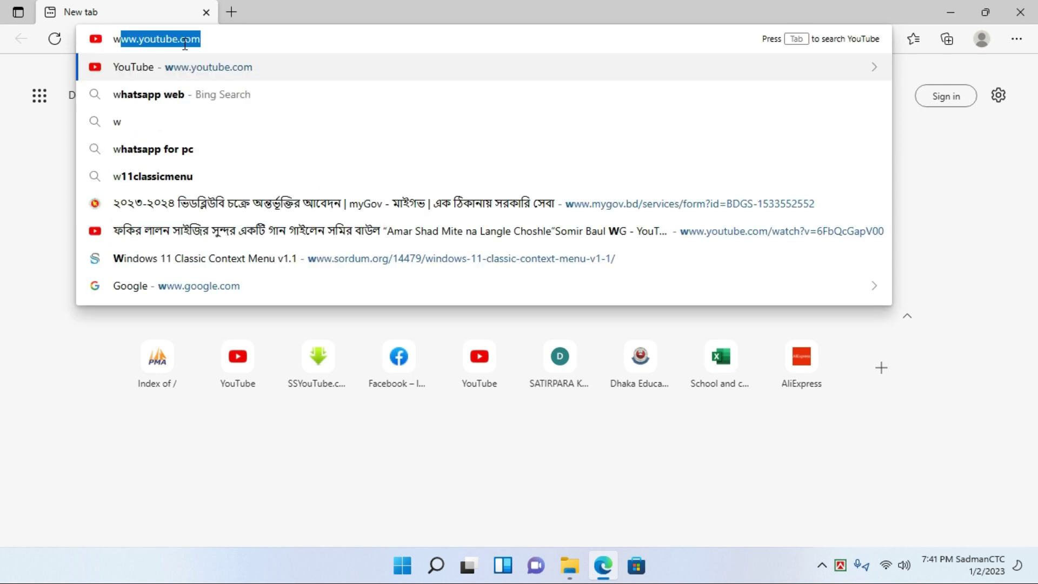
pyautogui.write('11')
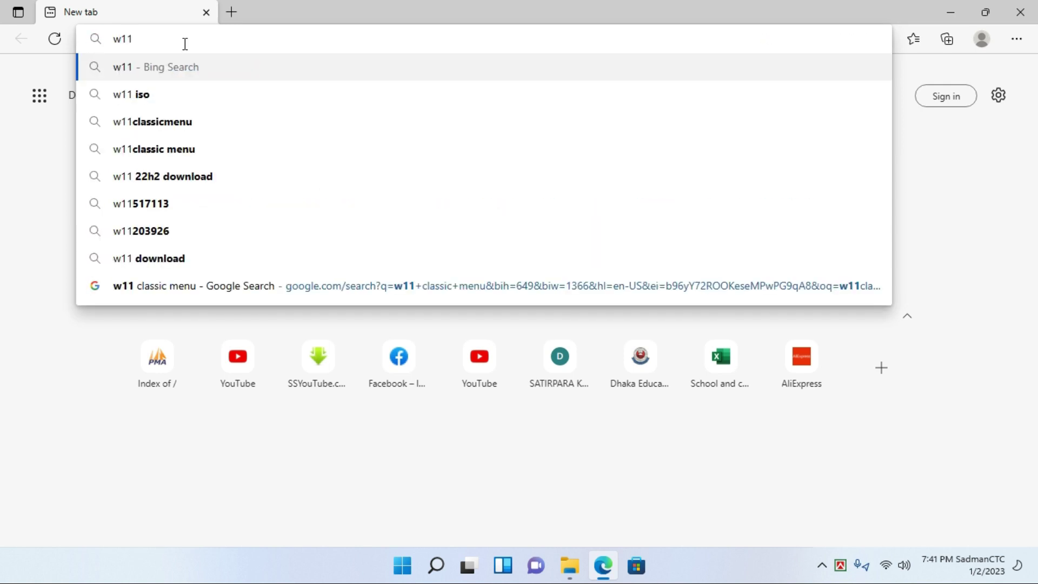
pyautogui.press('Down')
pyautogui.press('Down')
pyautogui.press('Down')
pyautogui.press('Up')
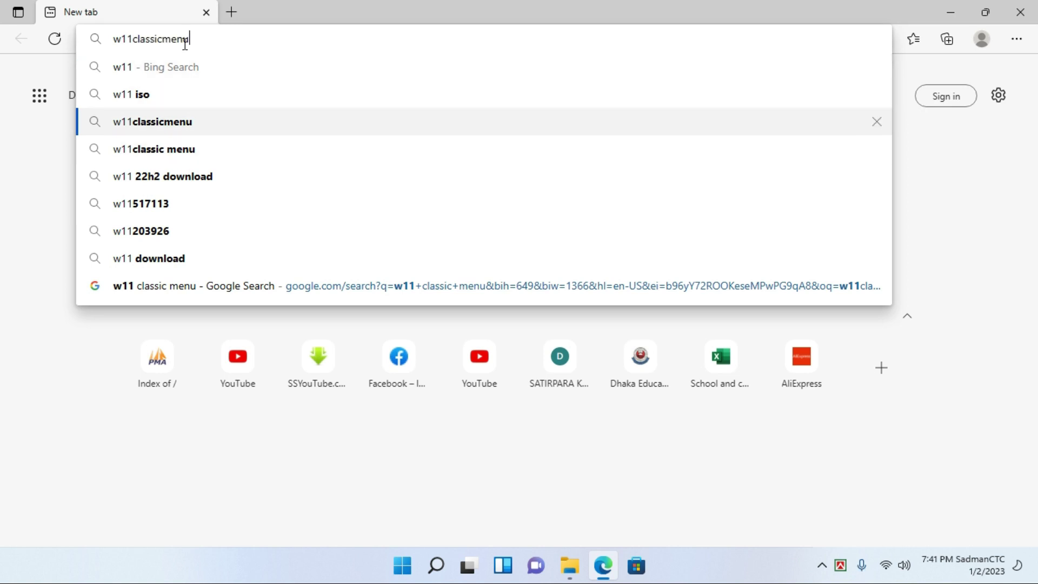
pyautogui.press('Return')
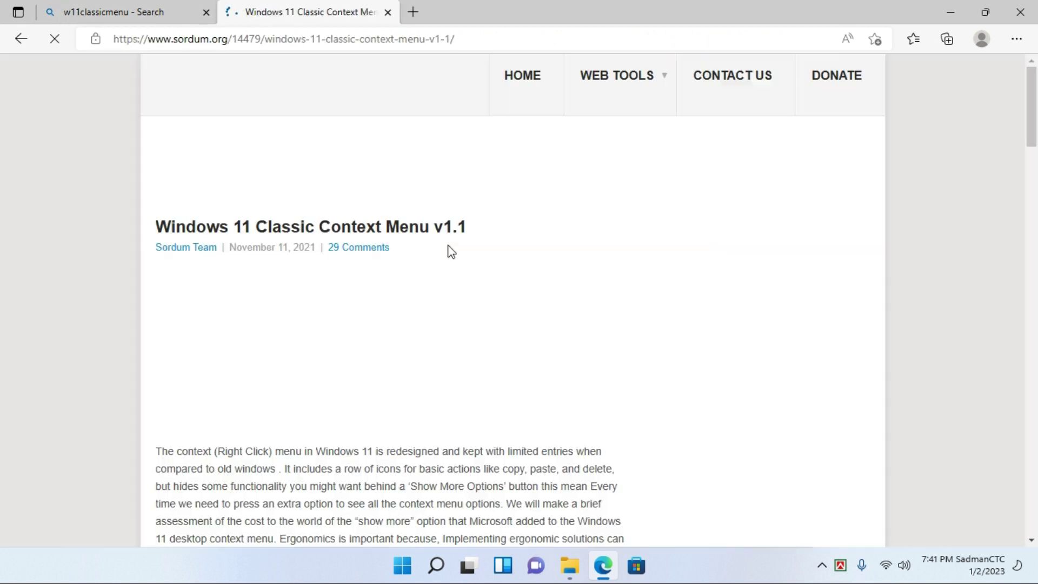
# - Scroll the sordum.org page down to the Download section, then minimize Edge
pyautogui.moveTo(1032, 91); pyautogui.dragTo(1034, 324)
pyautogui.scroll(-3, 2, 327)
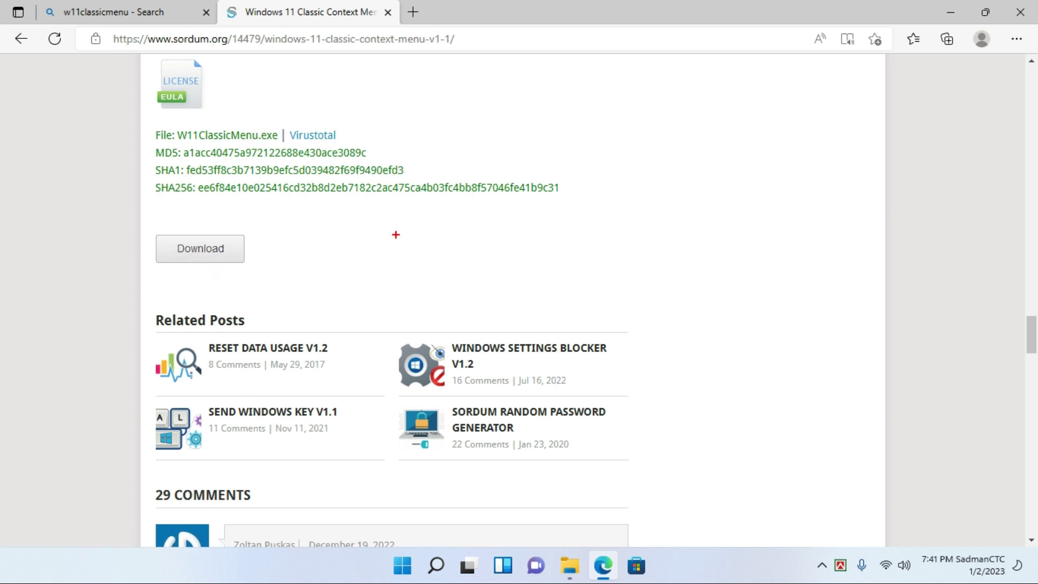
pyautogui.moveTo(137, 226)
pyautogui.mouseDown()
pyautogui.moveTo(233, 298)
pyautogui.moveTo(267, 276)
pyautogui.mouseUp()
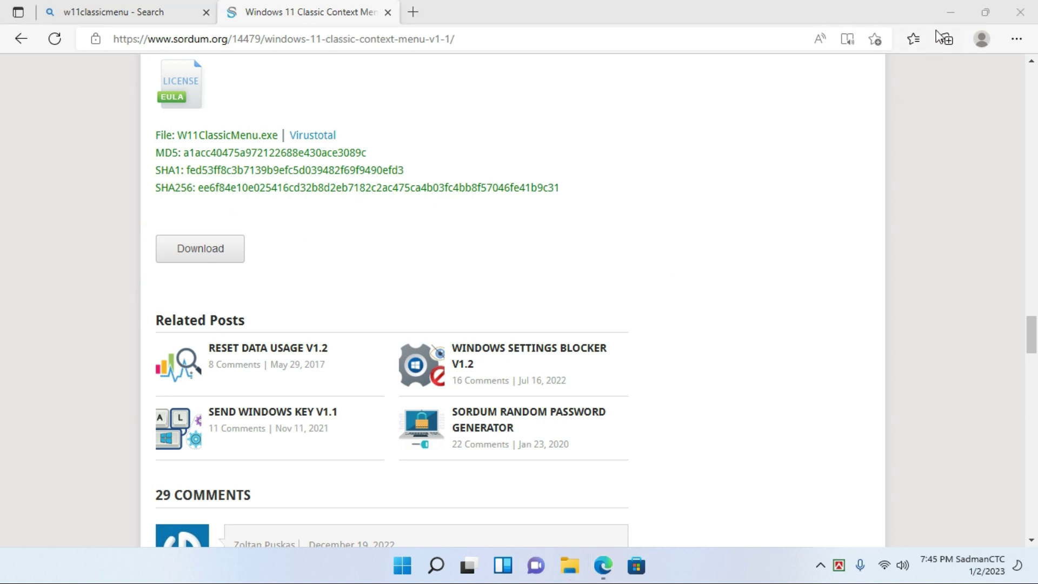
pyautogui.click(952, 12)
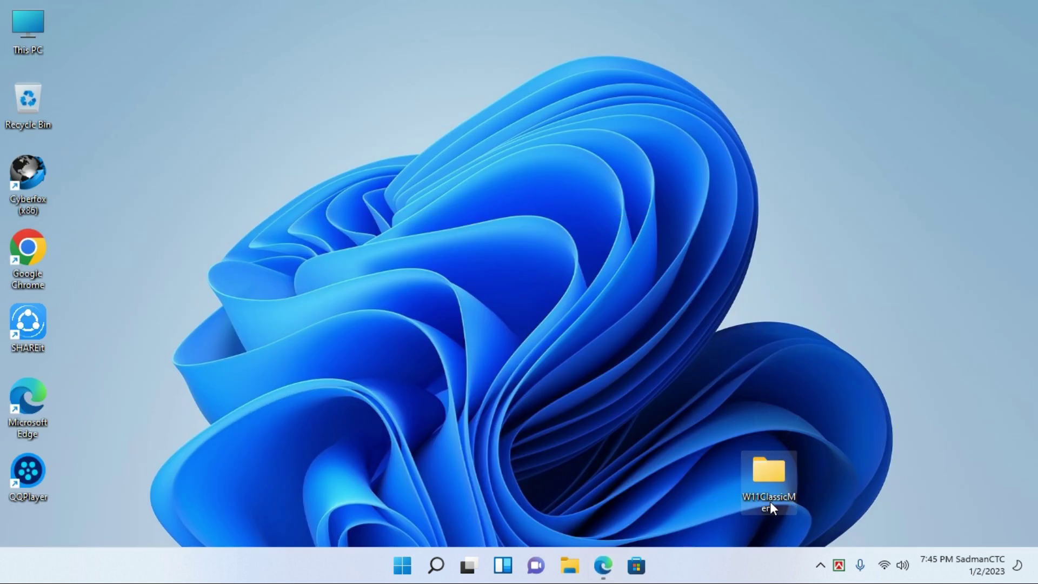
# - Open the W11ClassicMenu desktop folder and run the W11ClassicMenu application
pyautogui.doubleClick(770, 472)
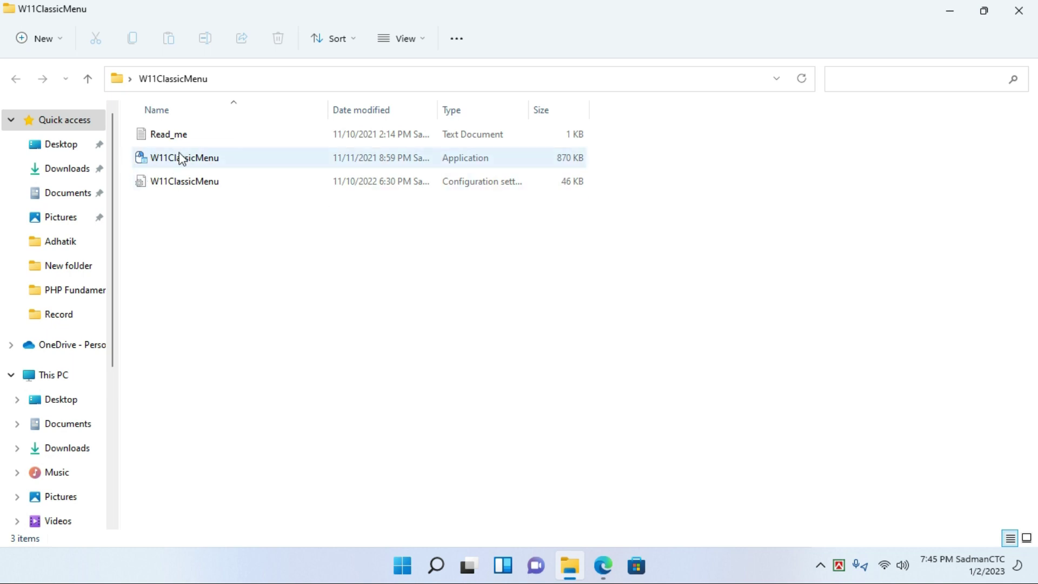
pyautogui.moveTo(184, 158)
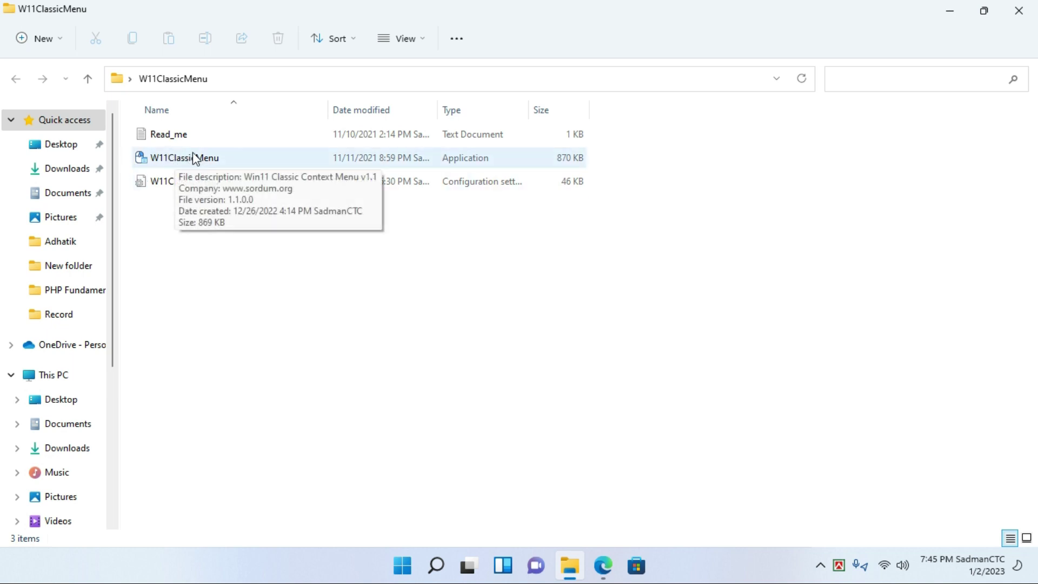
pyautogui.doubleClick(180, 158)
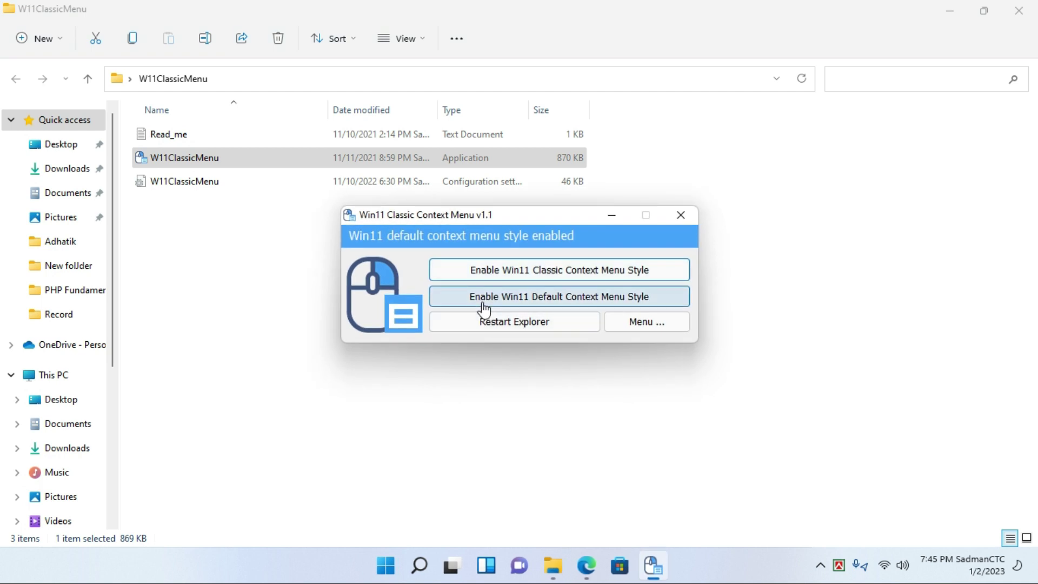
# - Select the tool's window text, then minimize the File Explorer window
pyautogui.click(482, 303)
pyautogui.moveTo(429, 254)
pyautogui.mouseDown()
pyautogui.moveTo(488, 284)
pyautogui.moveTo(694, 285)
pyautogui.mouseUp()
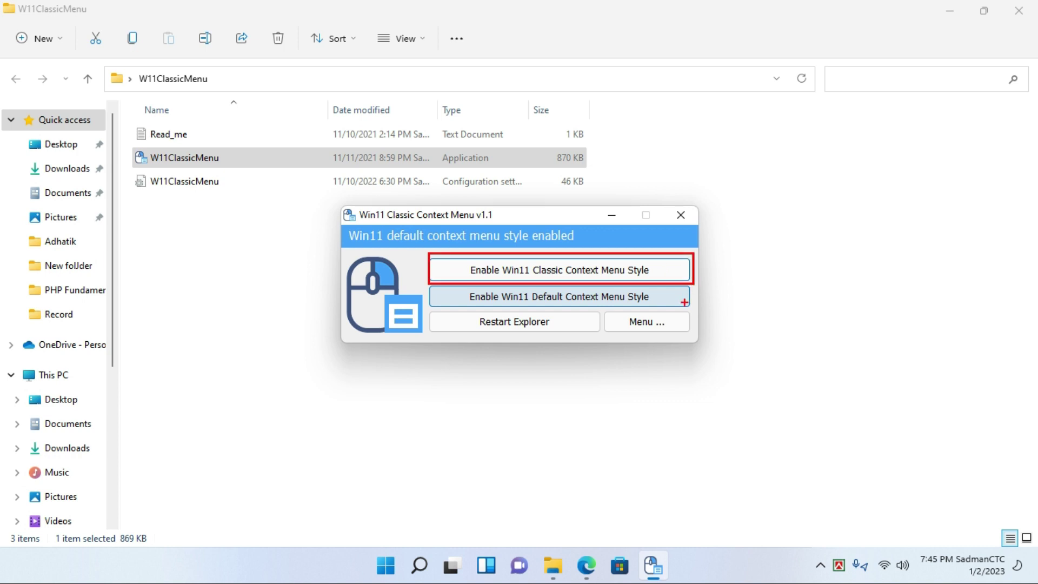
pyautogui.press('Escape')
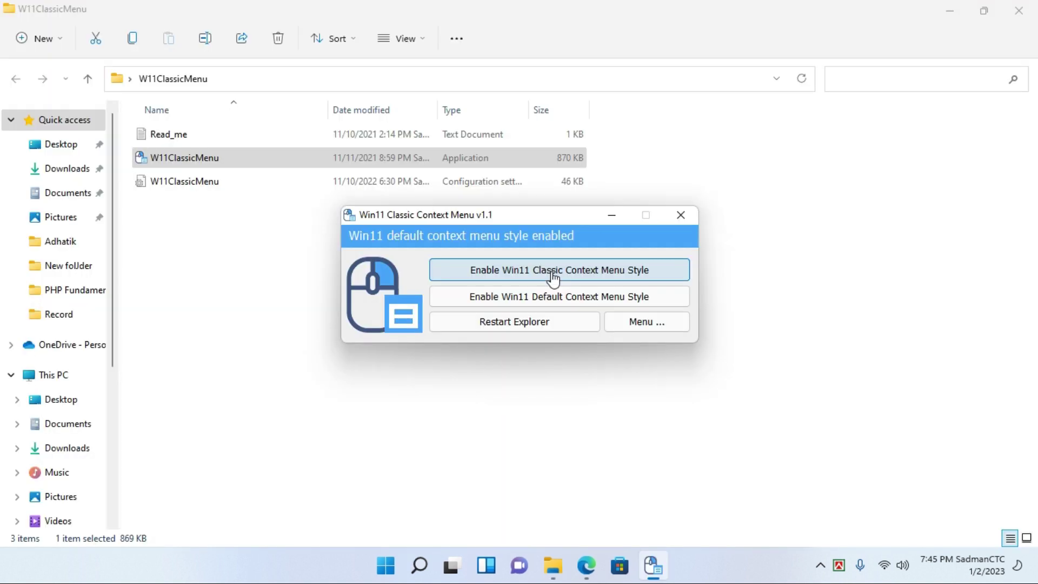
pyautogui.click(950, 11)
# - Check the desktop menu, then enable the classic context menu style and restart Windows Explorer
pyautogui.click(268, 92)
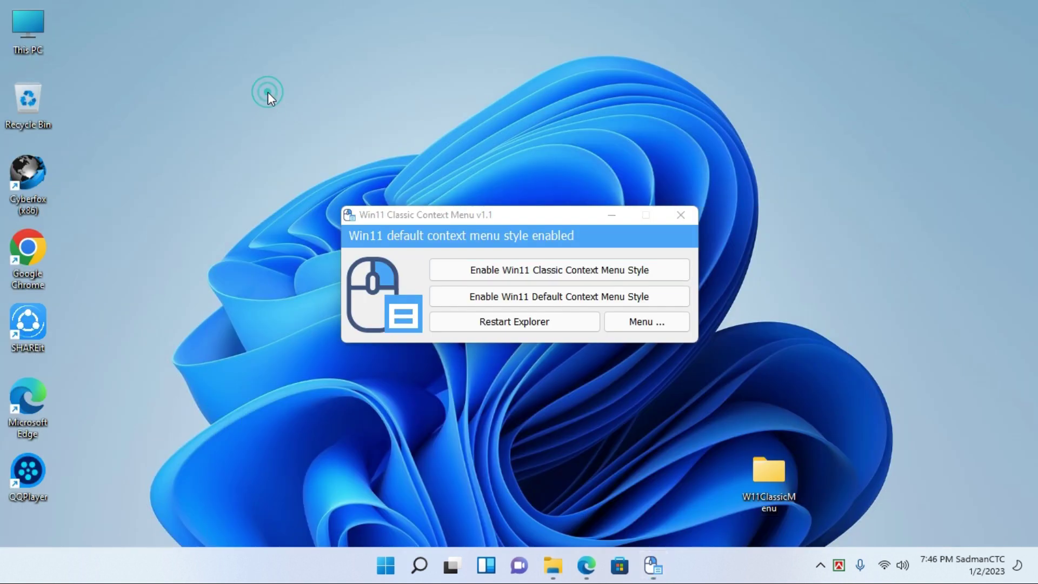
pyautogui.rightClick(267, 92)
pyautogui.click(174, 88)
pyautogui.rightClick(174, 88)
pyautogui.click(428, 147)
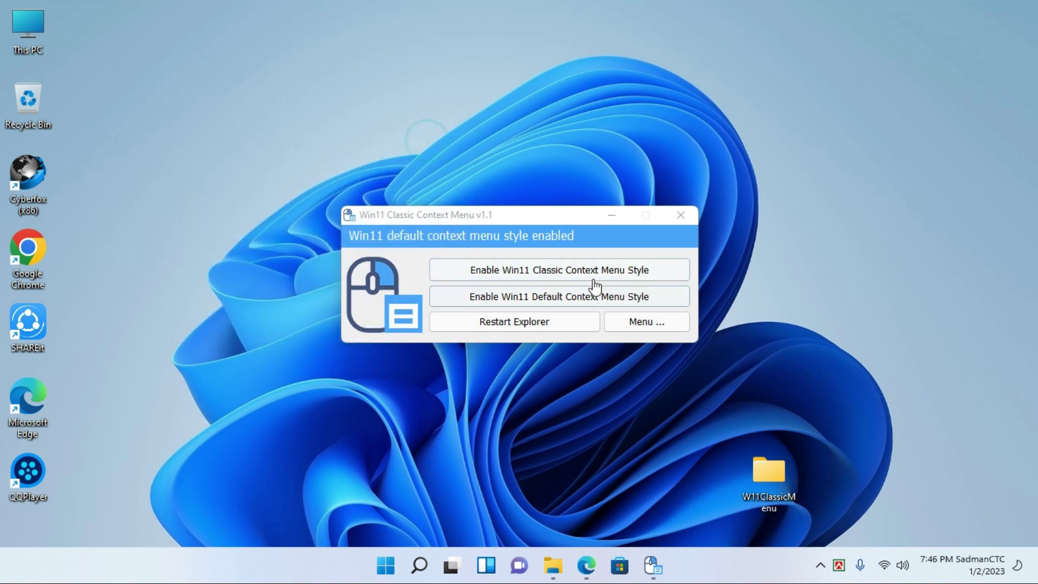
pyautogui.click(565, 272)
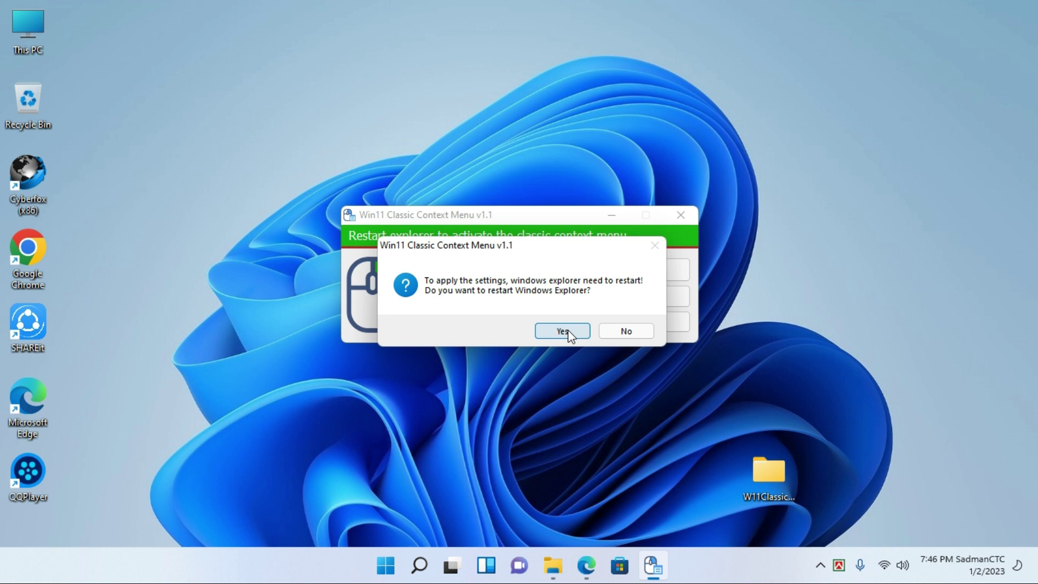
pyautogui.click(565, 331)
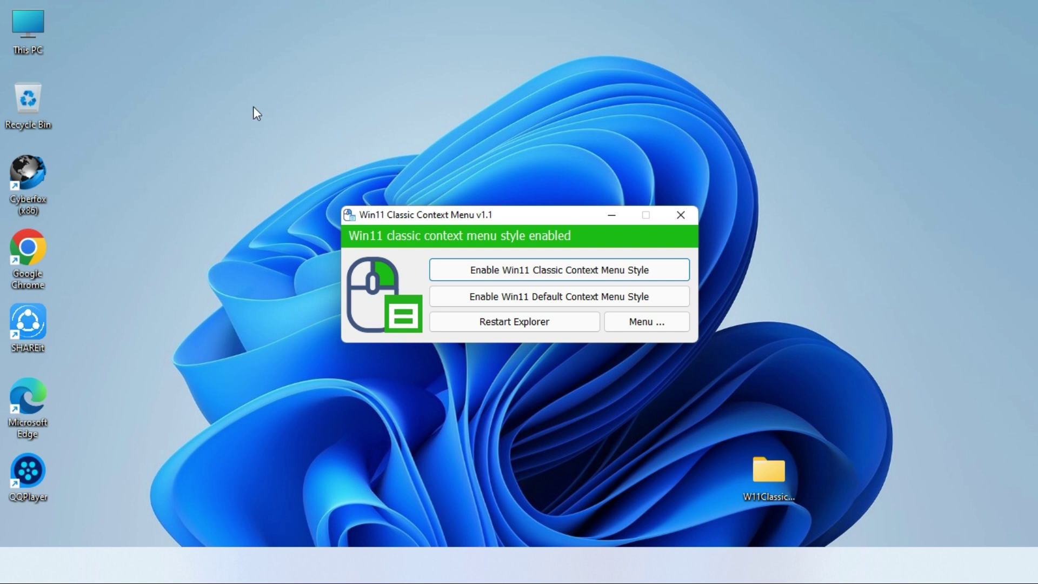
pyautogui.rightClick(219, 38)
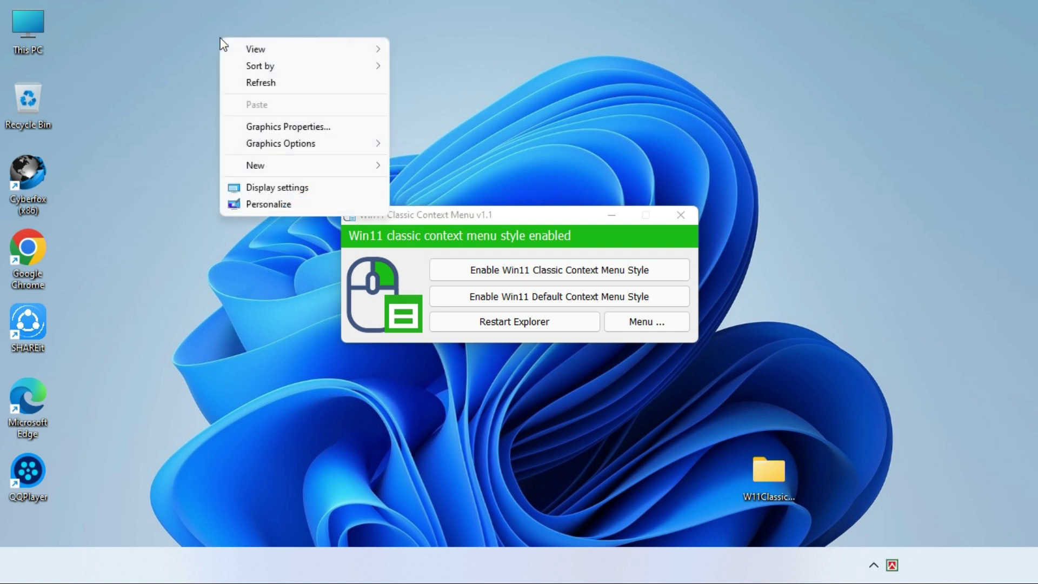
pyautogui.click(265, 82)
pyautogui.rightClick(238, 49)
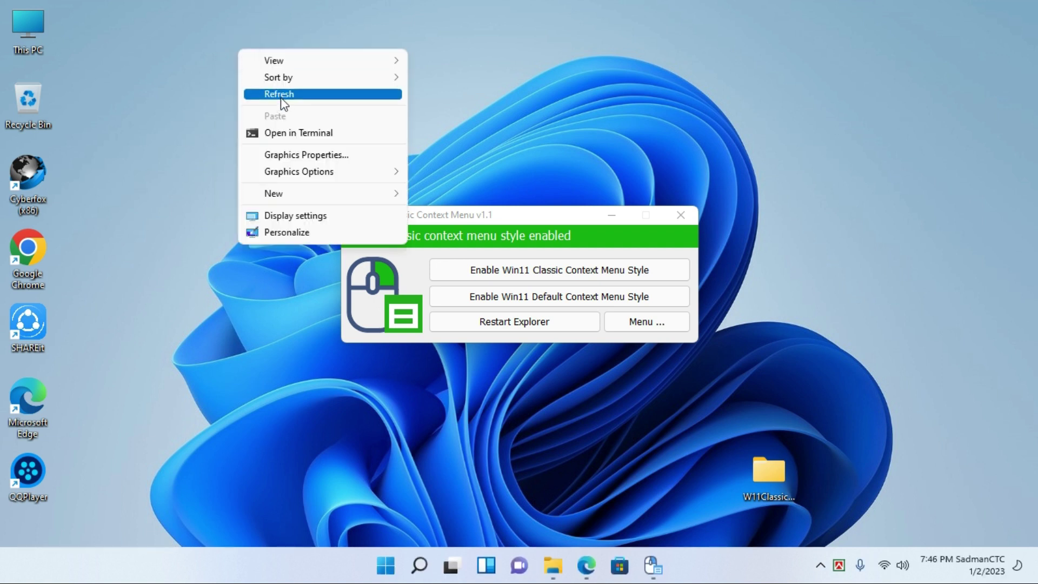
pyautogui.click(276, 93)
pyautogui.rightClick(245, 63)
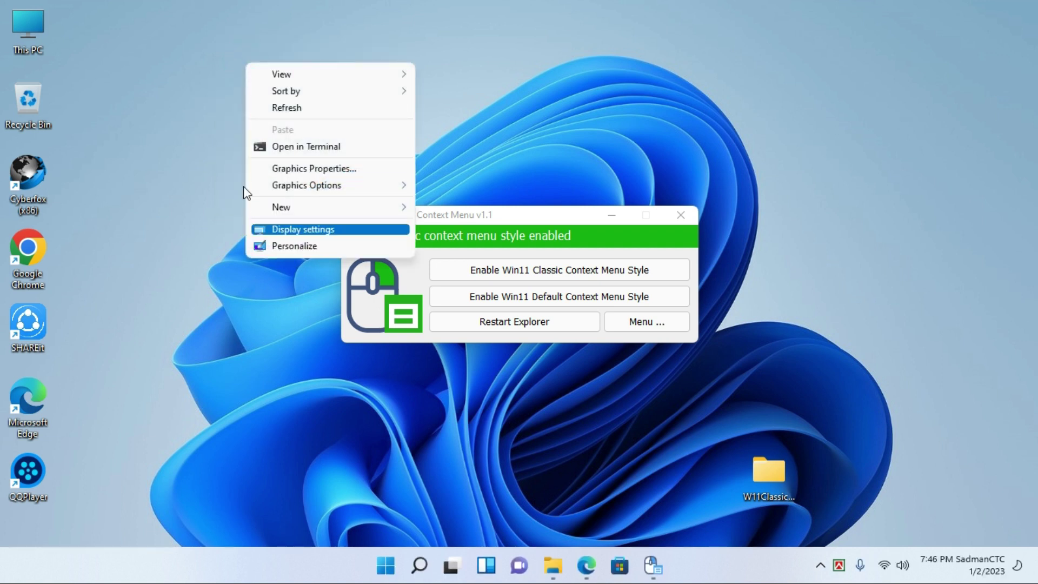
pyautogui.rightClick(144, 63)
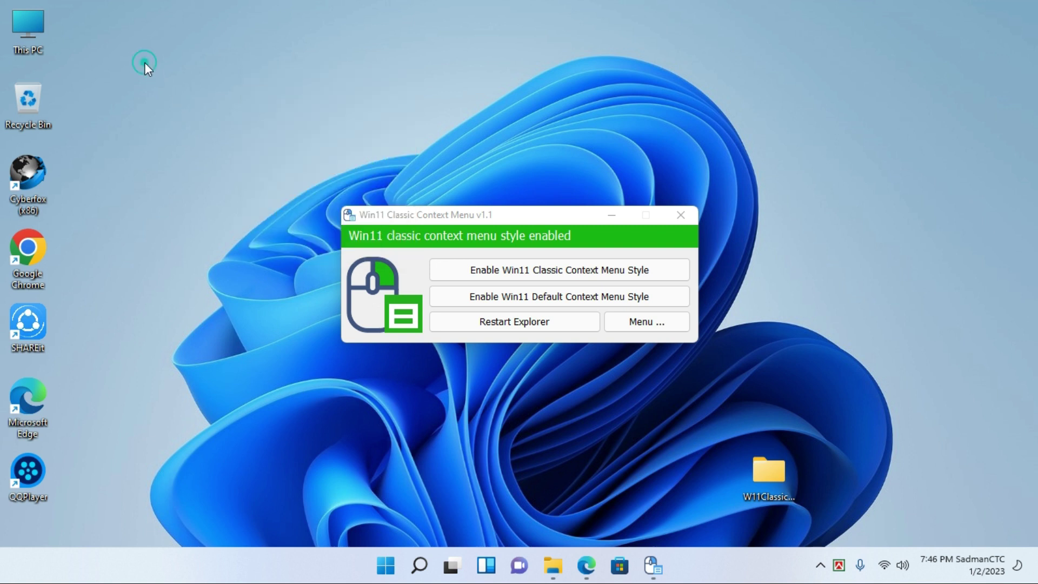
pyautogui.click(194, 104)
pyautogui.rightClick(244, 63)
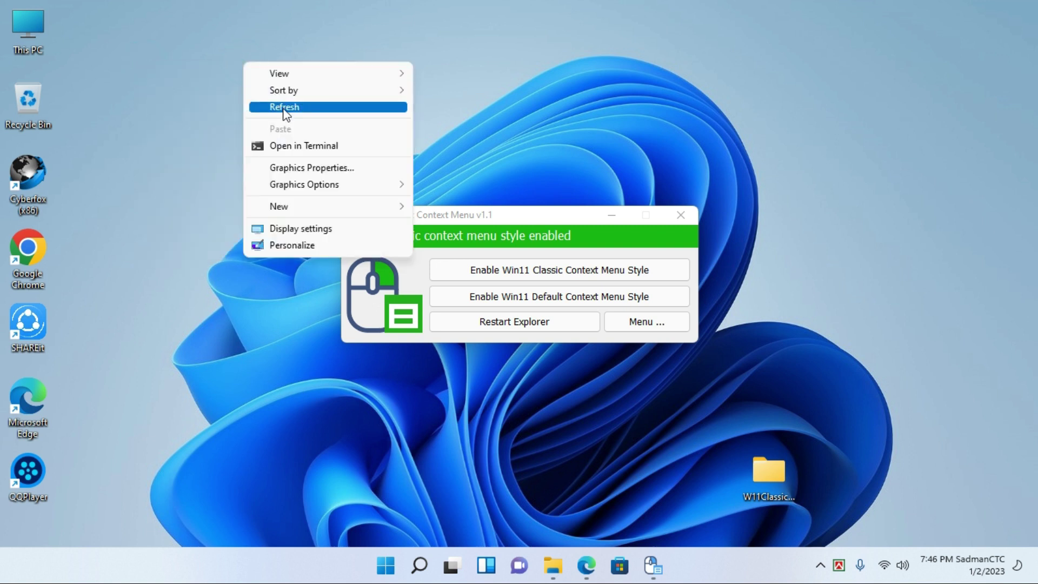
pyautogui.click(277, 107)
pyautogui.rightClick(232, 56)
pyautogui.click(276, 103)
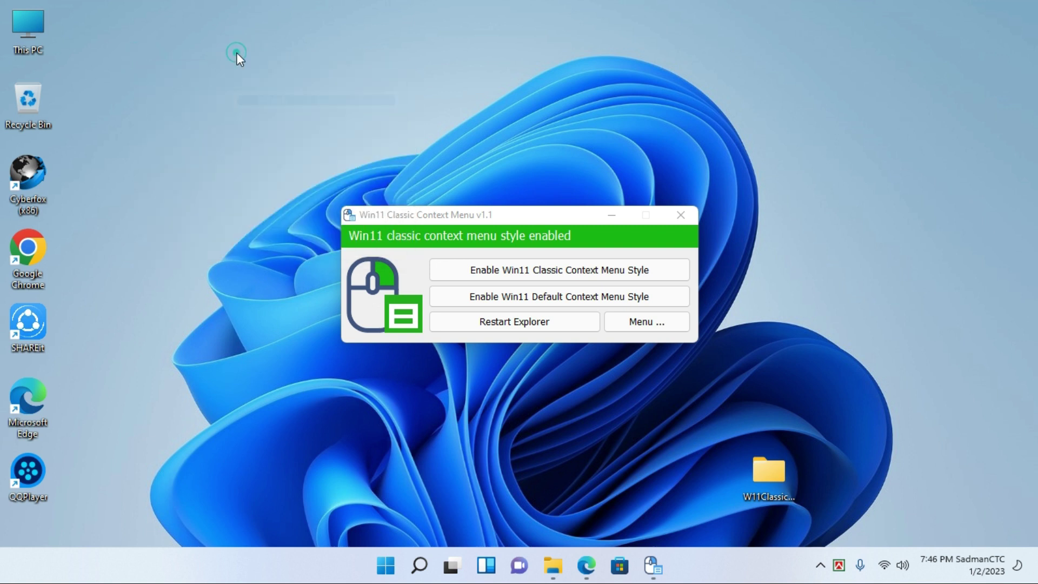
pyautogui.rightClick(236, 53)
pyautogui.click(283, 100)
pyautogui.rightClick(262, 61)
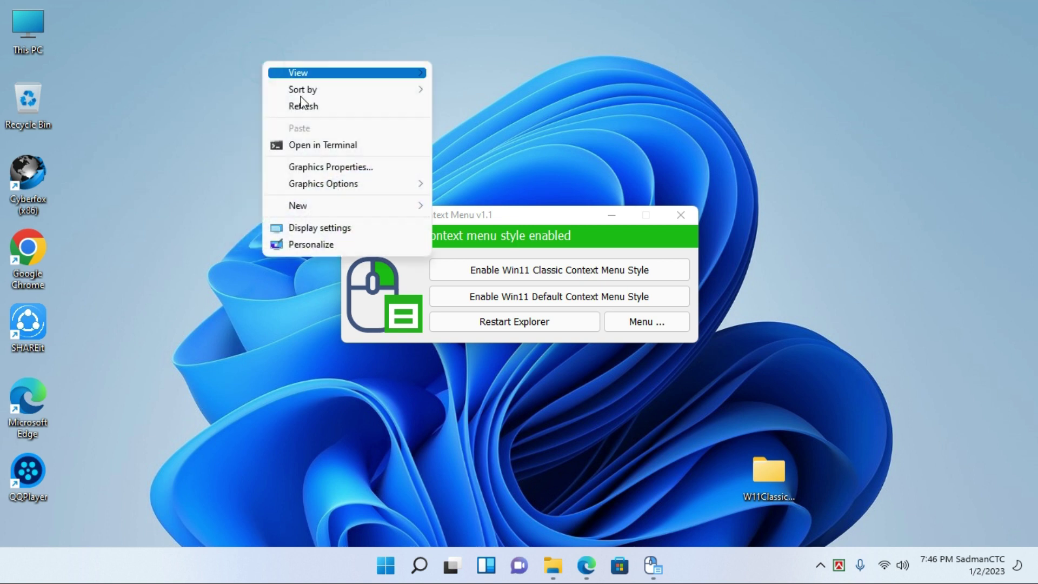
pyautogui.click(304, 103)
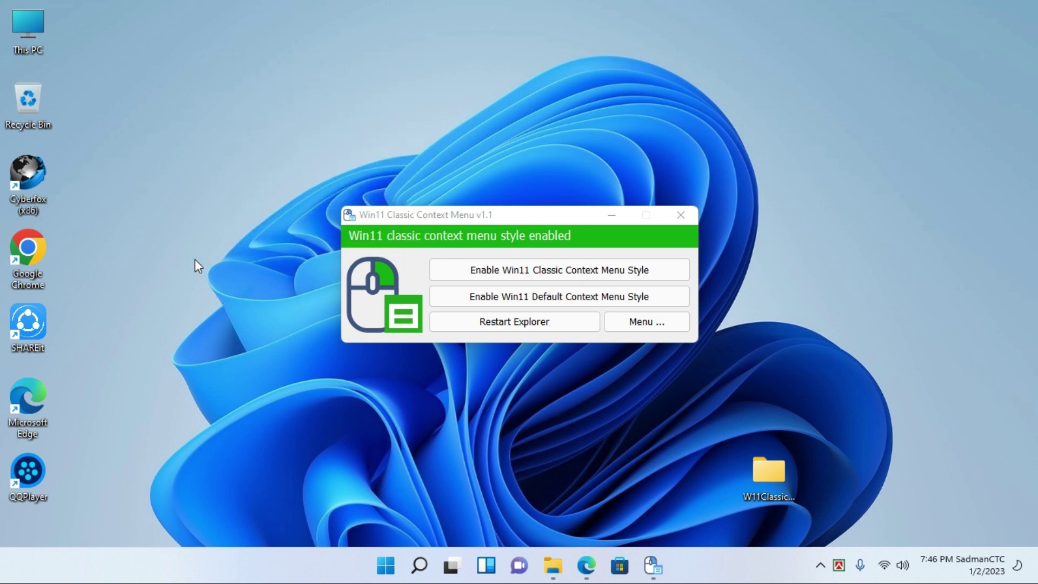
pyautogui.rightClick(195, 258)
pyautogui.click(242, 303)
pyautogui.rightClick(35, 478)
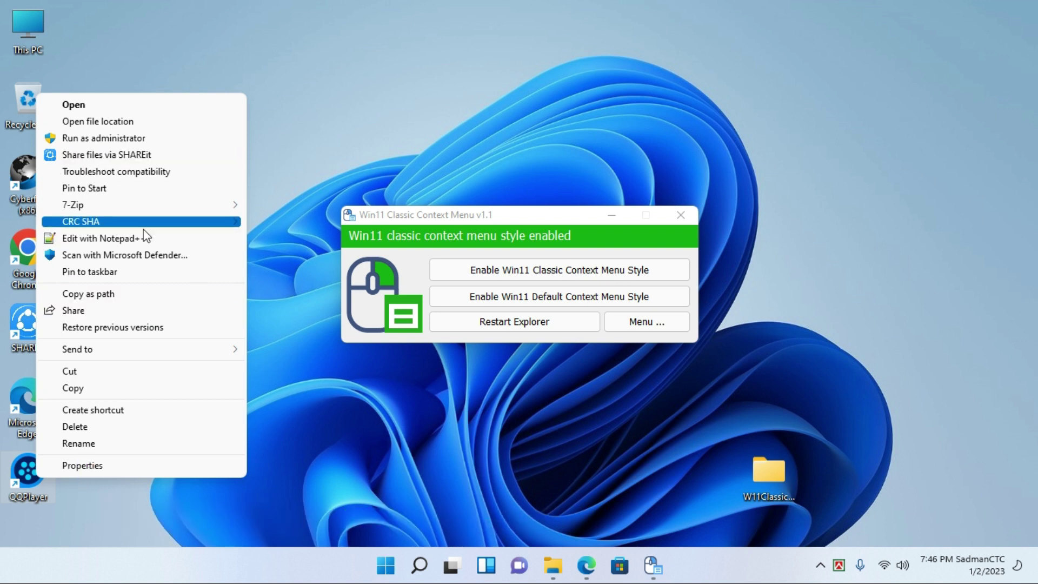
pyautogui.click(373, 112)
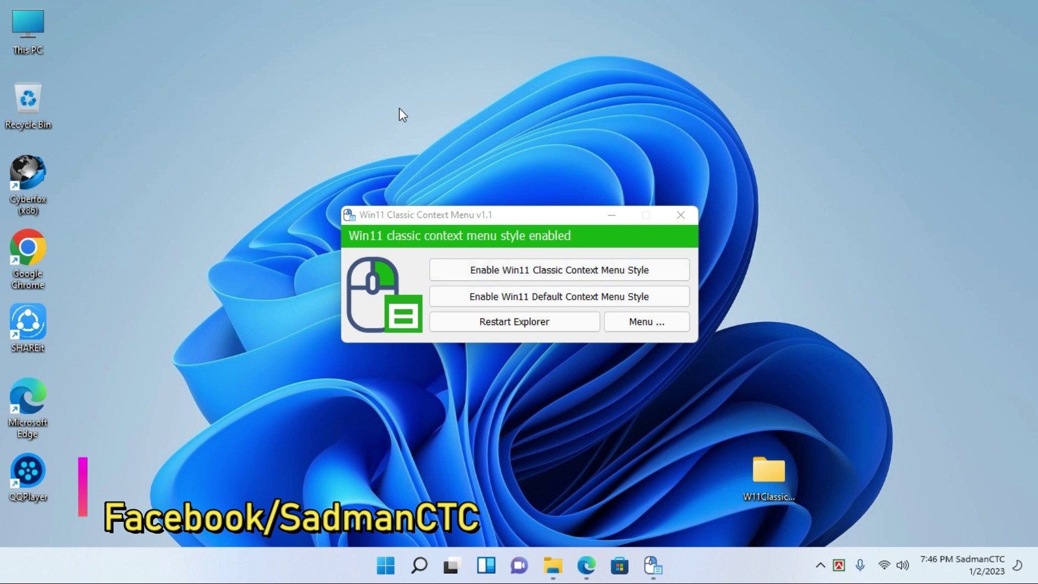
# - Enable the Win11 Default Context Menu Style, close the tool, and refresh the desktop
pyautogui.click(399, 109)
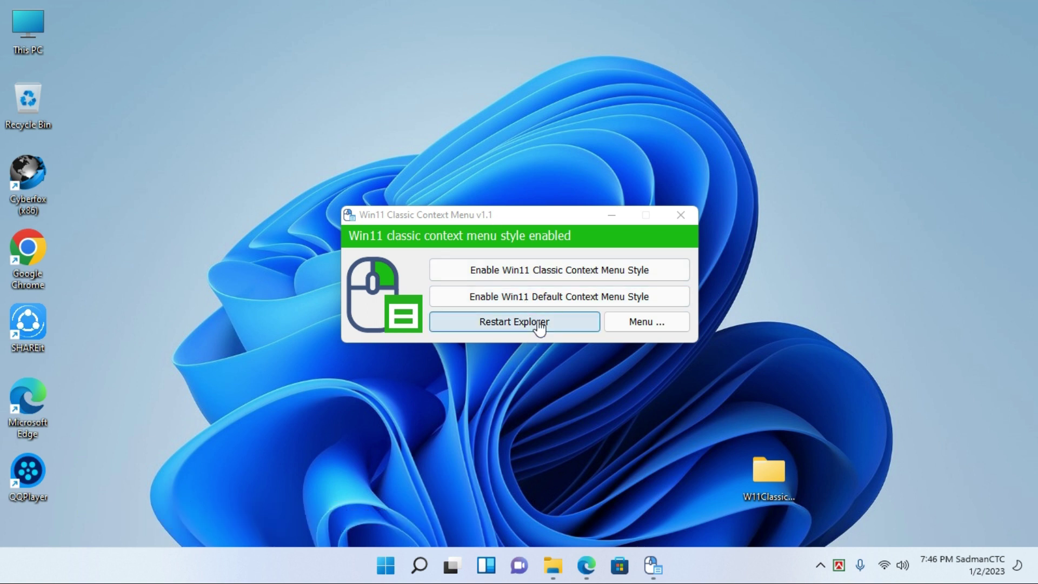
pyautogui.click(540, 303)
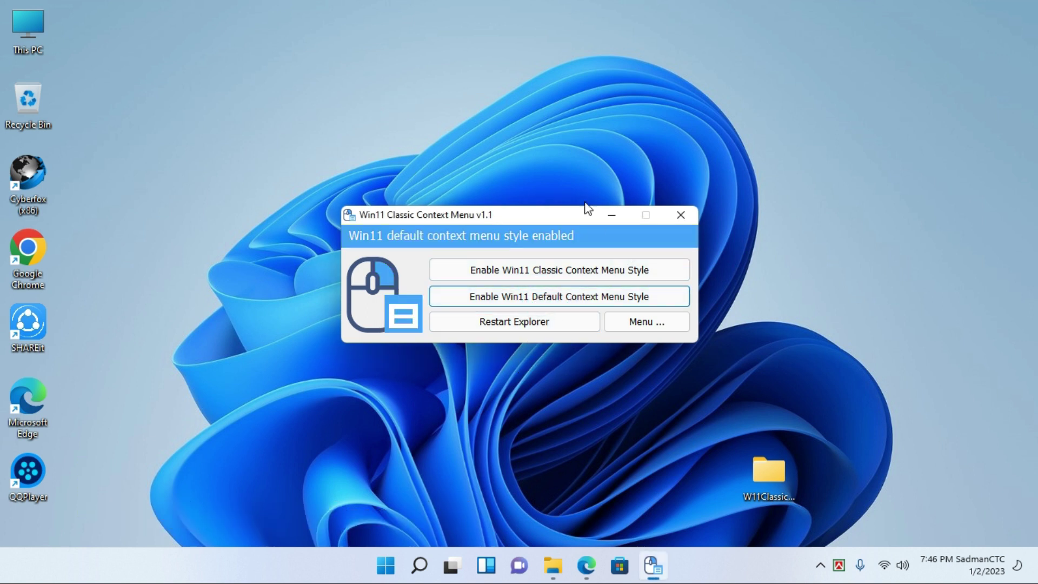
pyautogui.click(680, 217)
pyautogui.rightClick(227, 149)
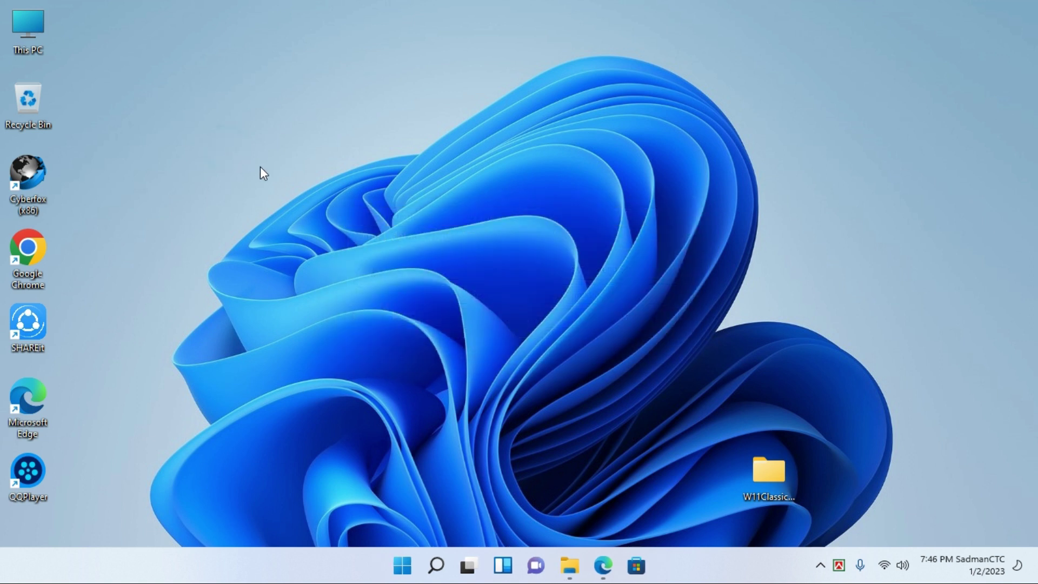
pyautogui.click(285, 205)
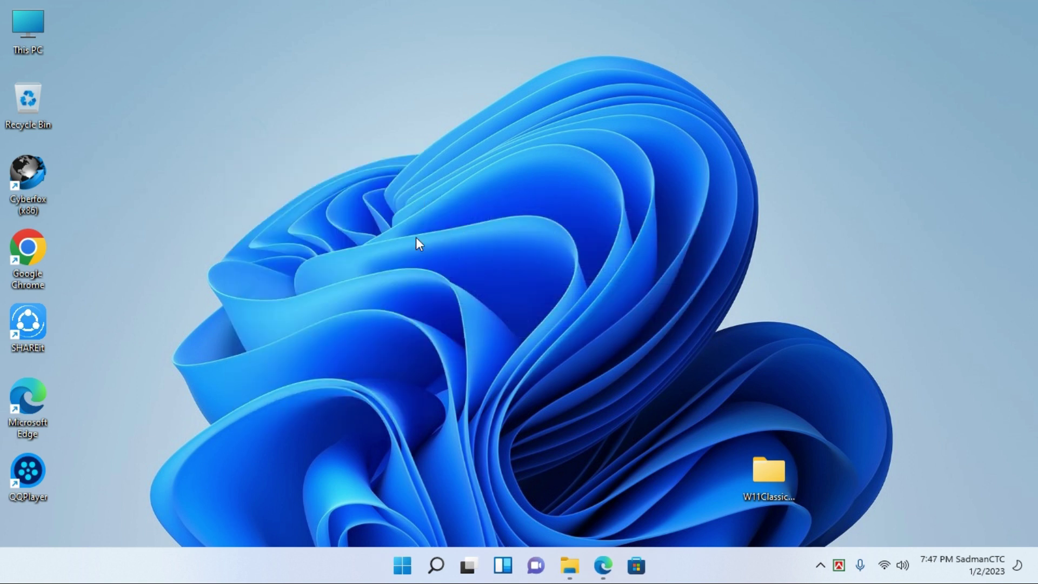